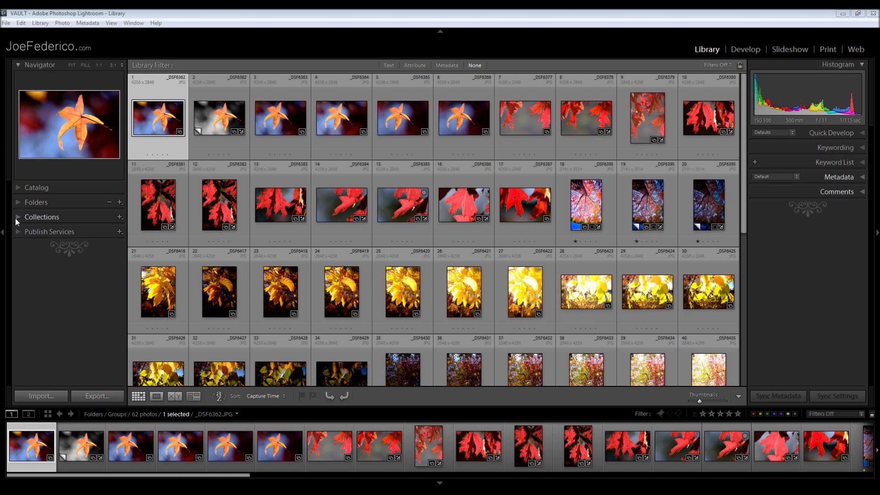
Reveal the Nature › Fall Leaves › Groups folder in the Folders panel
{"action": "left_click", "coordinate": [17, 202]}
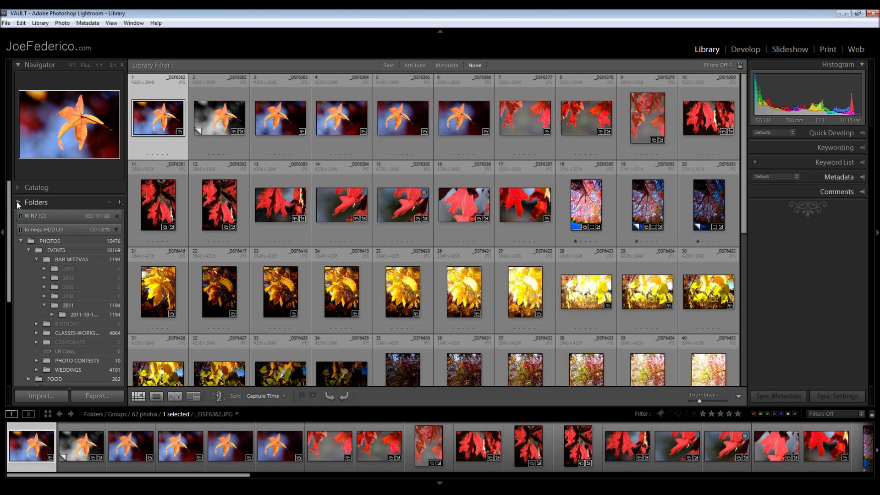
{"action": "scroll", "coordinate": [95, 282], "scroll_direction": "down", "scroll_amount": 3}
{"action": "scroll", "coordinate": [95, 281], "scroll_direction": "down", "scroll_amount": 2}
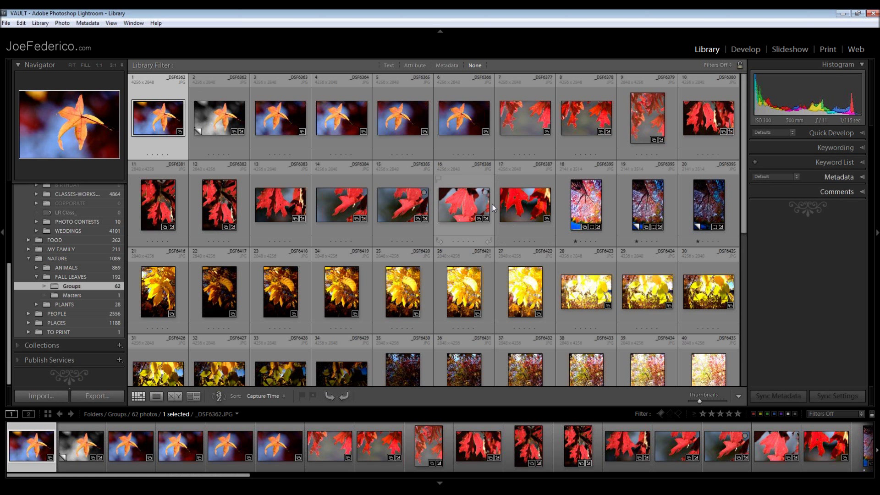
Stack the six orange star-leaf photos, then the eleven red-leaf photos
{"action": "left_click", "coordinate": [465, 104], "text": "shift"}
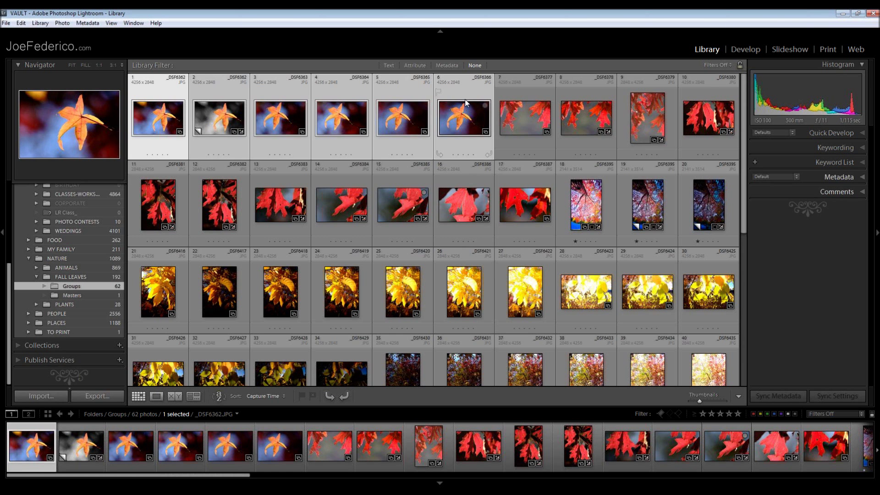
{"action": "key", "text": "ctrl+g"}
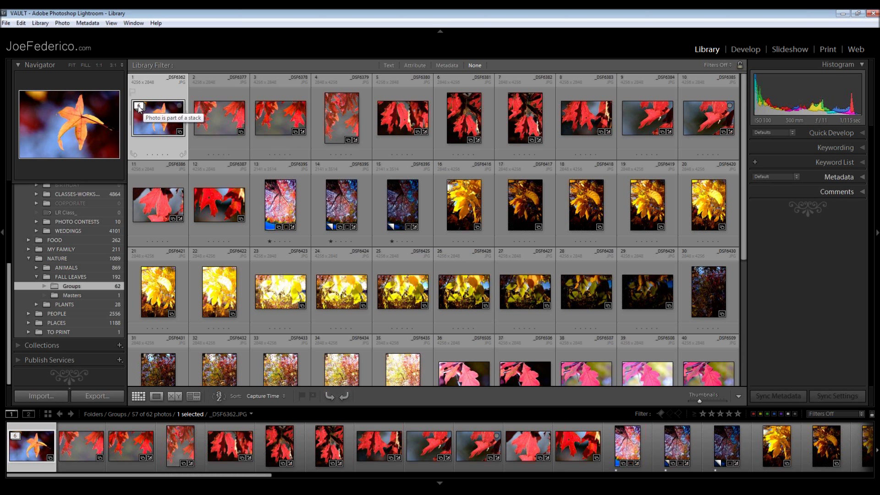
{"action": "left_click", "coordinate": [218, 110]}
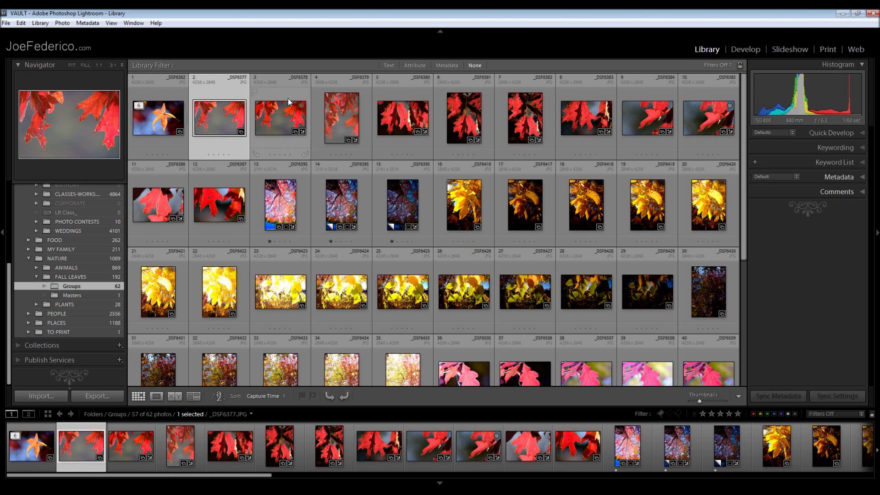
{"action": "left_click", "coordinate": [287, 95], "text": "ctrl"}
{"action": "left_click", "coordinate": [341, 102], "text": "ctrl"}
{"action": "left_click", "coordinate": [399, 108], "text": "ctrl"}
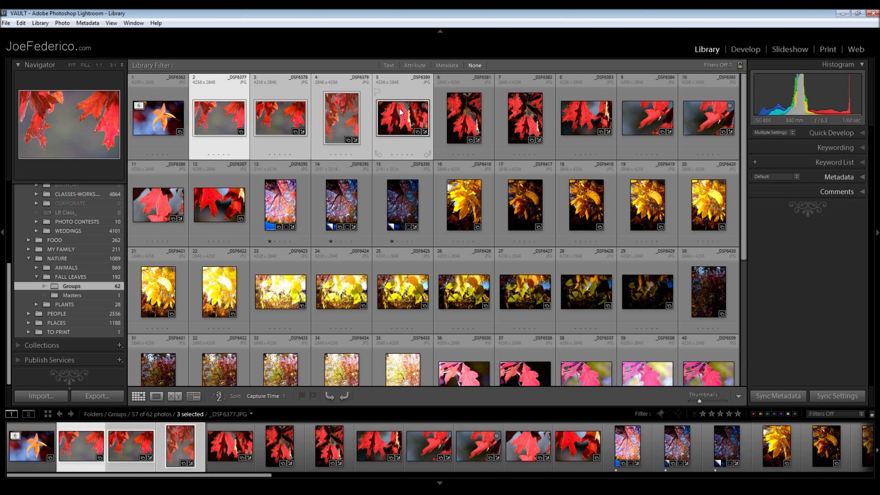
{"action": "left_click", "coordinate": [449, 109], "text": "ctrl"}
{"action": "left_click", "coordinate": [524, 114], "text": "ctrl"}
{"action": "left_click", "coordinate": [585, 118], "text": "ctrl"}
{"action": "left_click", "coordinate": [646, 120], "text": "ctrl"}
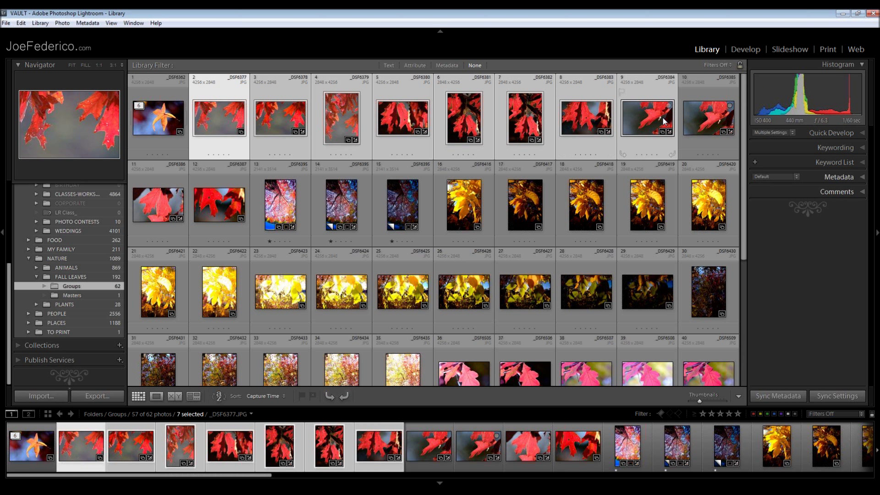
{"action": "left_click", "coordinate": [706, 123], "text": "ctrl"}
{"action": "left_click", "coordinate": [167, 223], "text": "ctrl"}
{"action": "left_click", "coordinate": [219, 206], "text": "ctrl"}
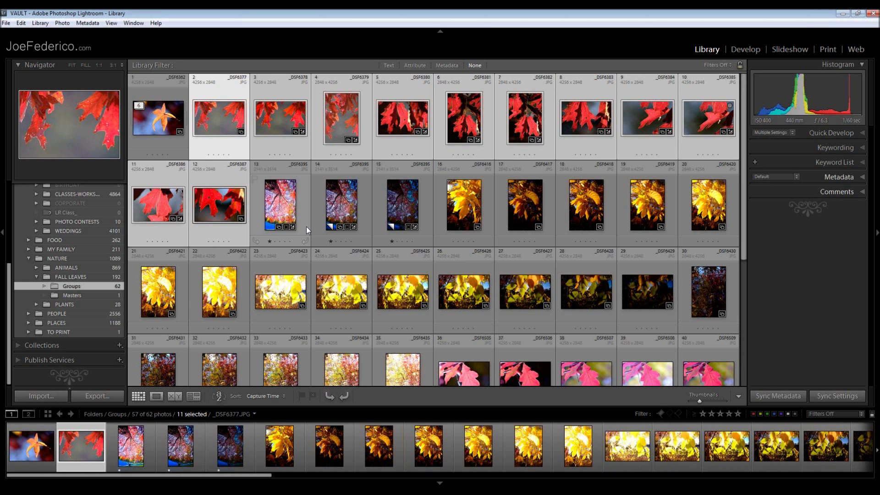
{"action": "key", "text": "ctrl+g"}
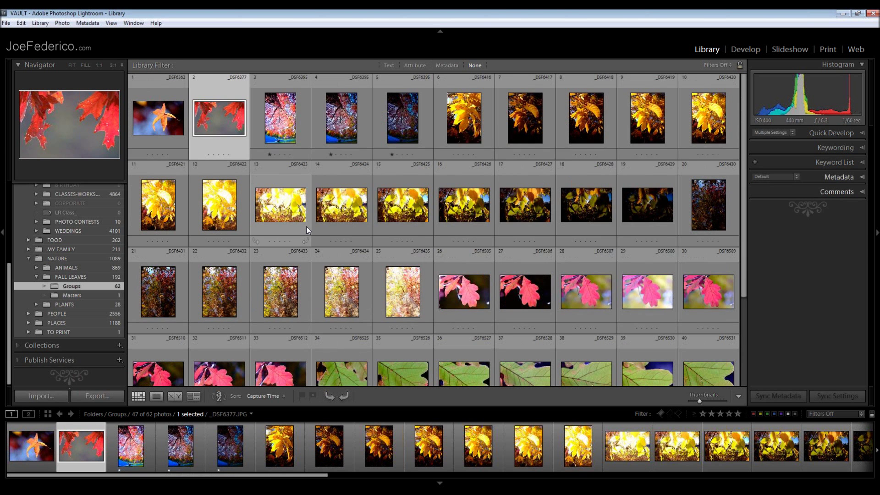
Stack the three blue-purple, seven golden and seven backlit yellow-leaf photos
{"action": "left_click", "coordinate": [288, 101]}
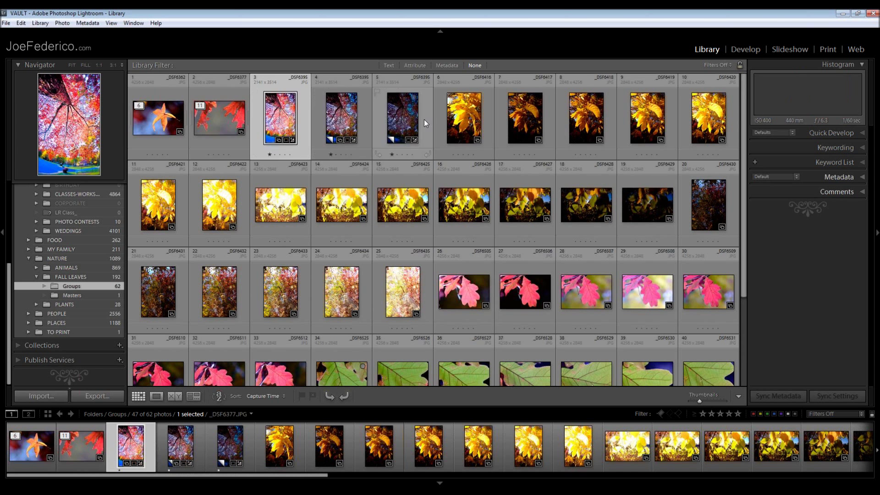
{"action": "left_click", "coordinate": [425, 119], "text": "shift"}
{"action": "key", "text": "ctrl+g"}
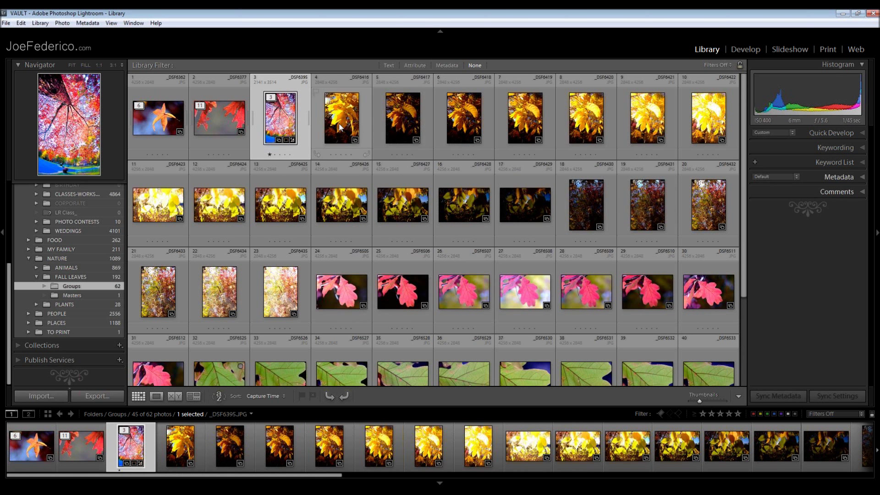
{"action": "left_click", "coordinate": [344, 131]}
{"action": "left_click", "coordinate": [717, 120], "text": "shift"}
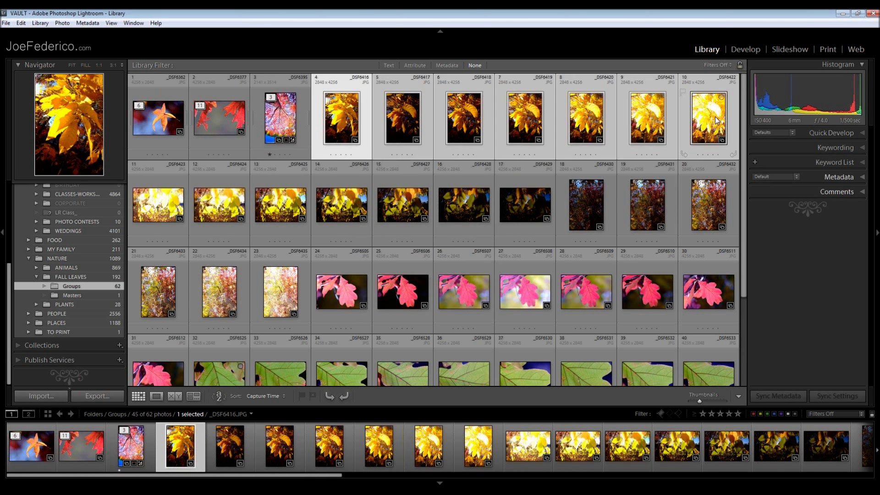
{"action": "key", "text": "ctrl+g"}
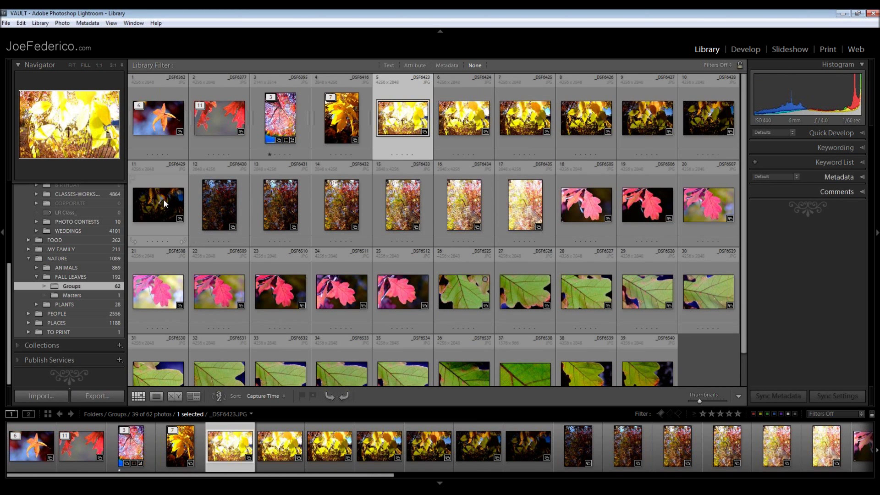
{"action": "key", "text": "s"}
{"action": "key", "text": "s"}
Stack the six dark tree photos, eight pink-leaf photos and fourteen green-leaf photos
{"action": "left_click", "coordinate": [456, 127]}
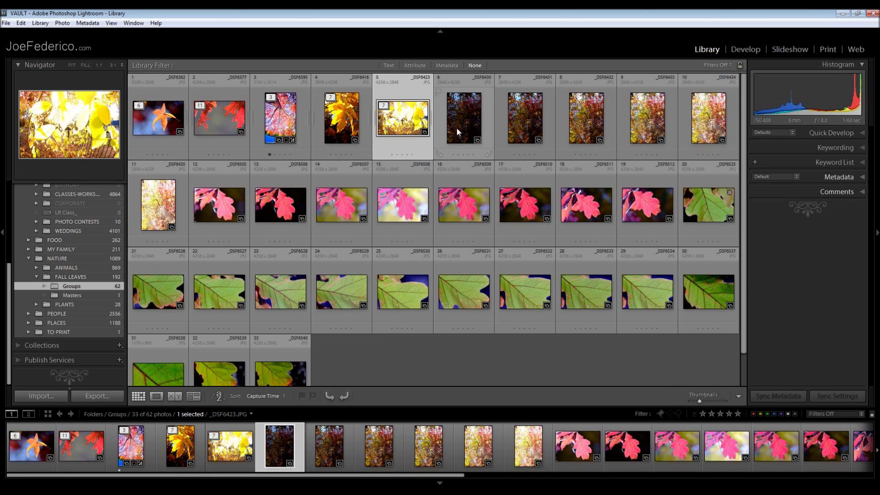
{"action": "left_click", "coordinate": [157, 204], "text": "shift"}
{"action": "key", "text": "ctrl+g"}
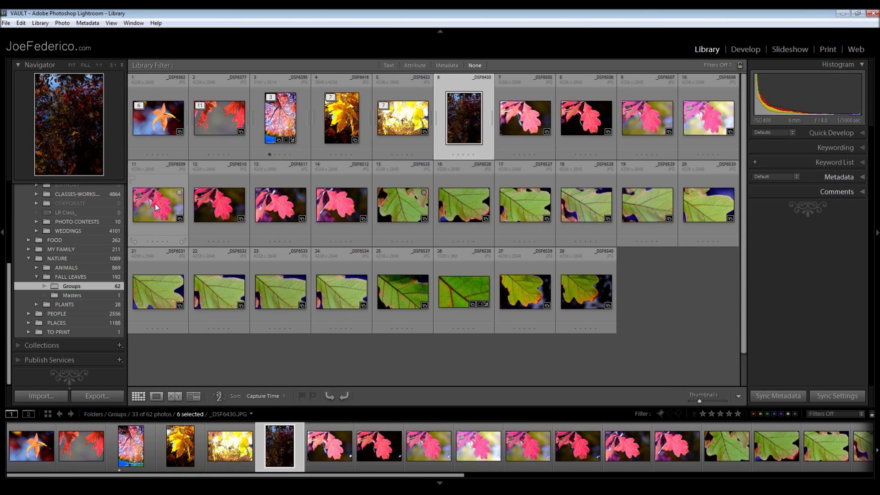
{"action": "left_click", "coordinate": [516, 148]}
{"action": "left_click", "coordinate": [361, 176], "text": "shift"}
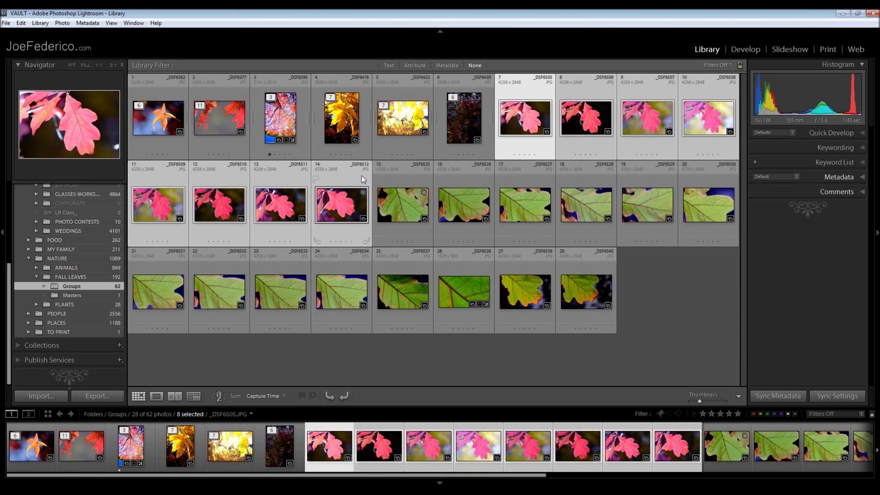
{"action": "key", "text": "ctrl+g"}
{"action": "left_click", "coordinate": [574, 144]}
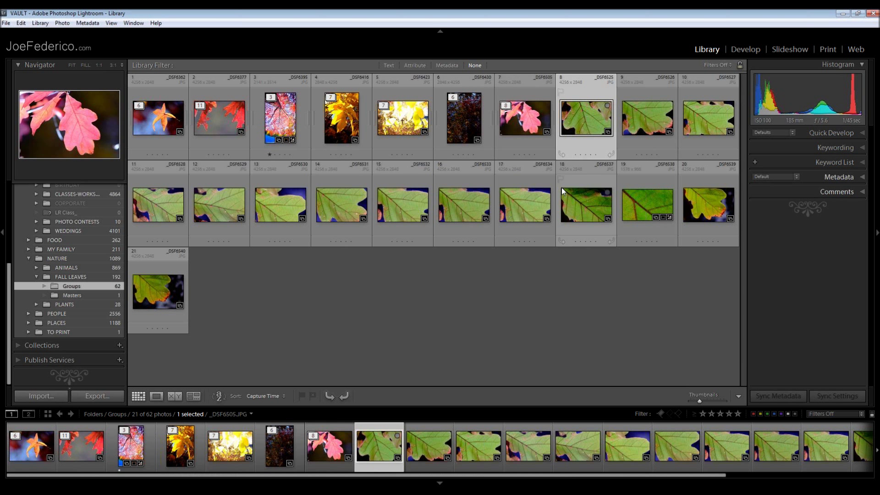
{"action": "left_click", "coordinate": [162, 304], "text": "shift"}
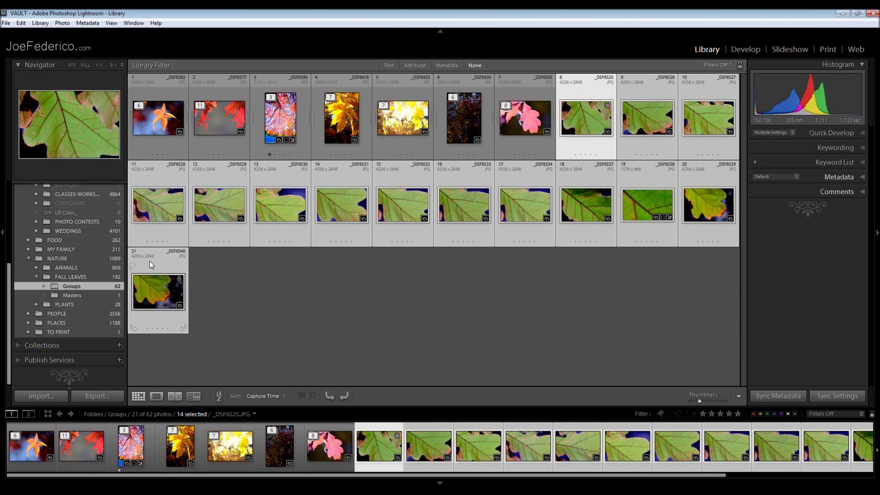
{"action": "key", "text": "ctrl+g"}
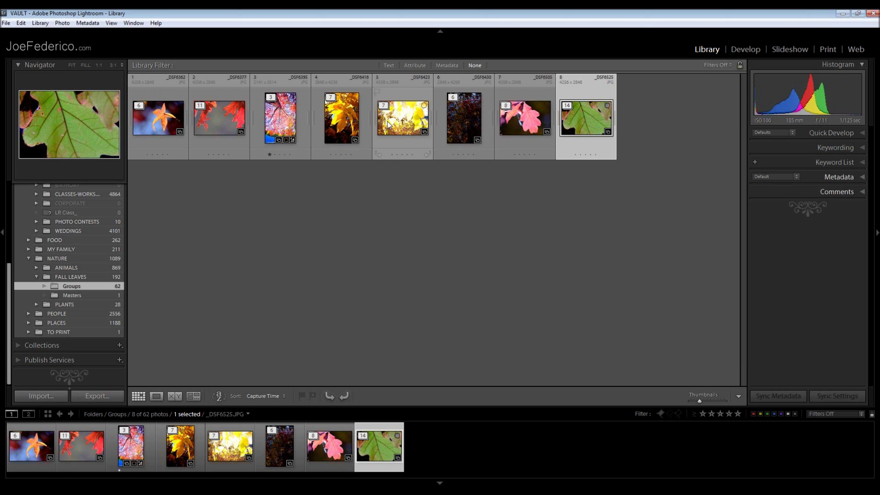
{"action": "mouse_move", "coordinate": [403, 117]}
{"action": "left_click", "coordinate": [384, 106]}
{"action": "left_click", "coordinate": [384, 106]}
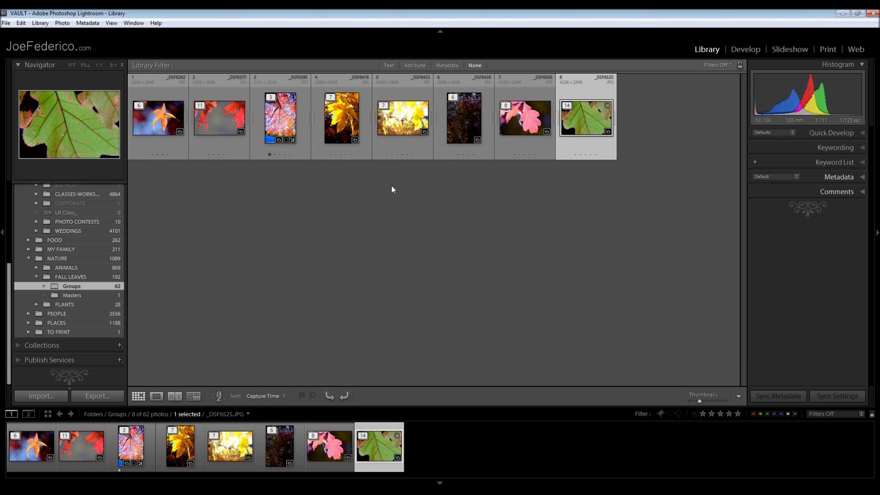
{"action": "key", "text": "s"}
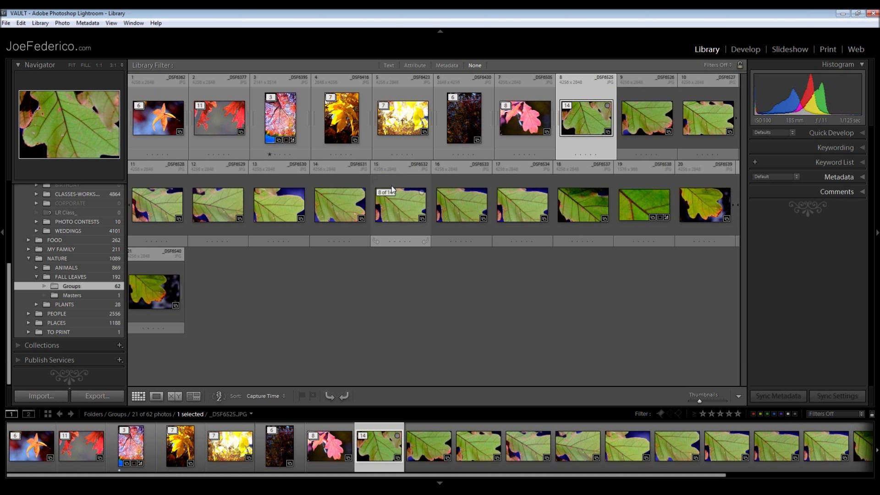
{"action": "key", "text": "s"}
{"action": "left_click", "coordinate": [402, 101]}
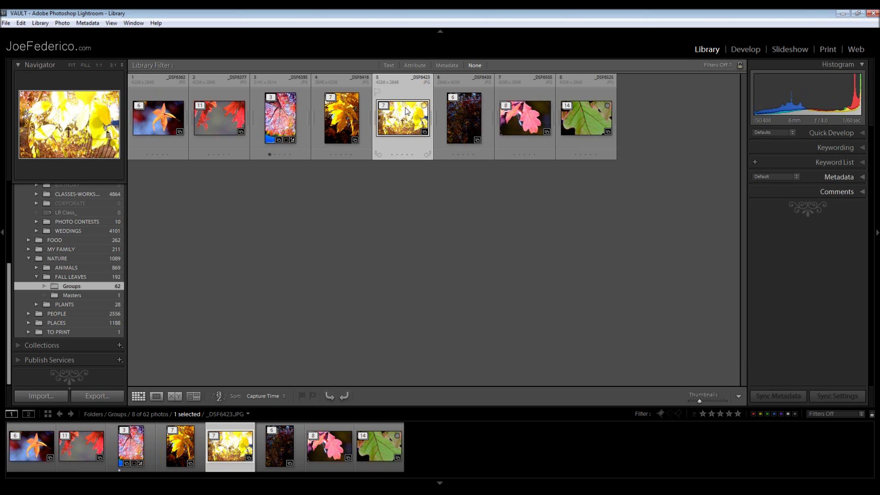
{"action": "left_click", "coordinate": [432, 122]}
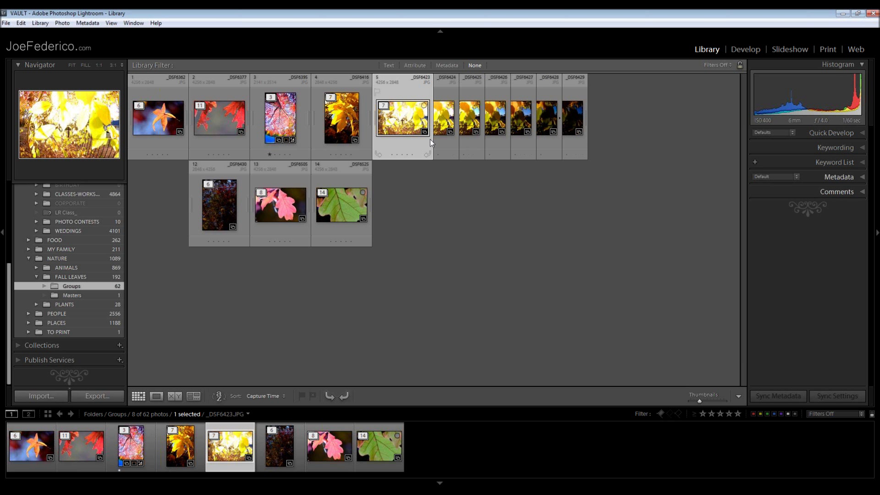
{"action": "left_click", "coordinate": [370, 118]}
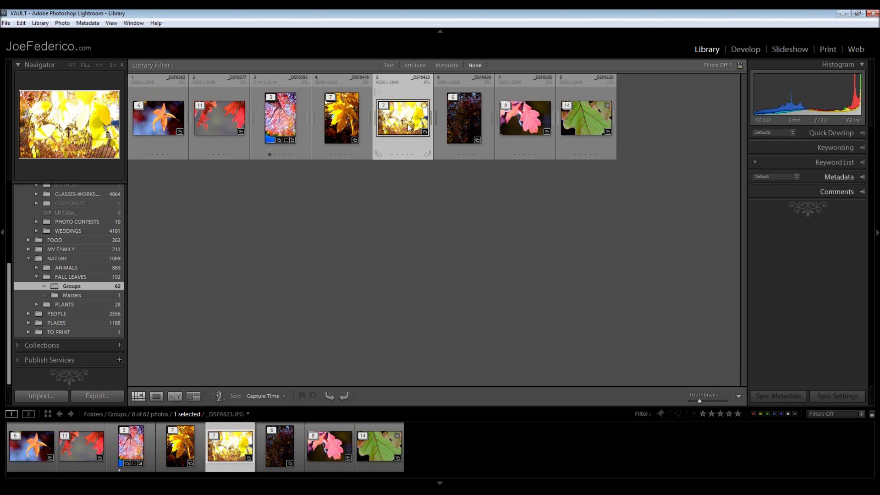
Remove yellow-leaf photo 5 from the backlit yellow stack
{"action": "left_click", "coordinate": [385, 106]}
{"action": "right_click", "coordinate": [403, 120]}
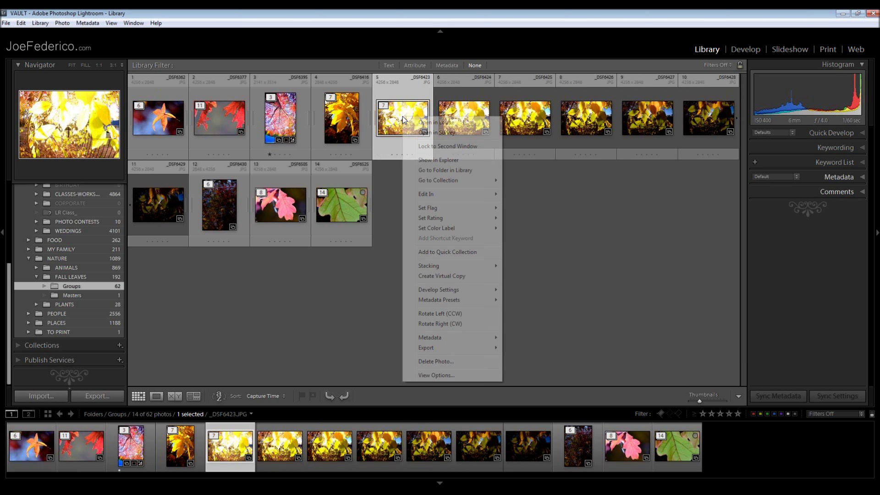
{"action": "left_click", "coordinate": [384, 107]}
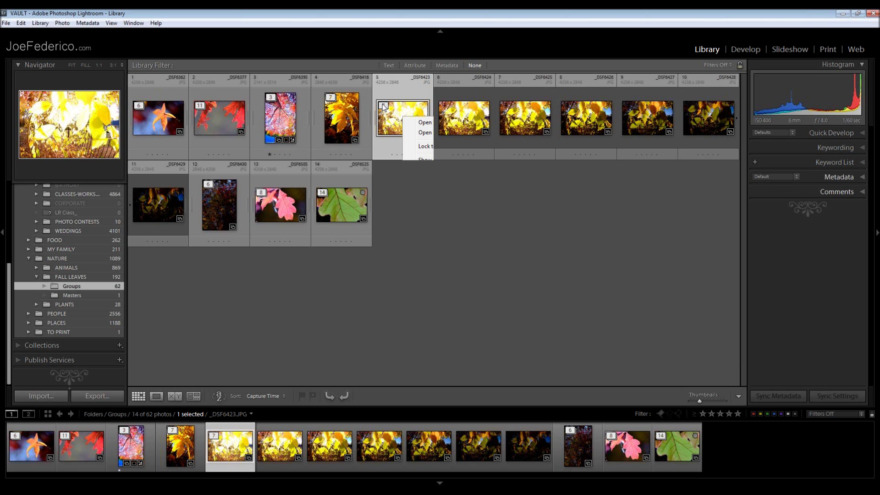
{"action": "left_click", "coordinate": [384, 107]}
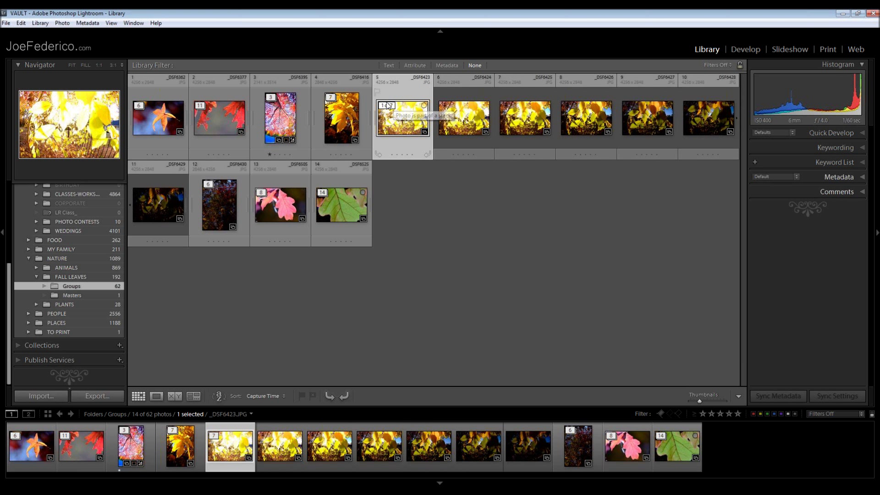
{"action": "right_click", "coordinate": [386, 108]}
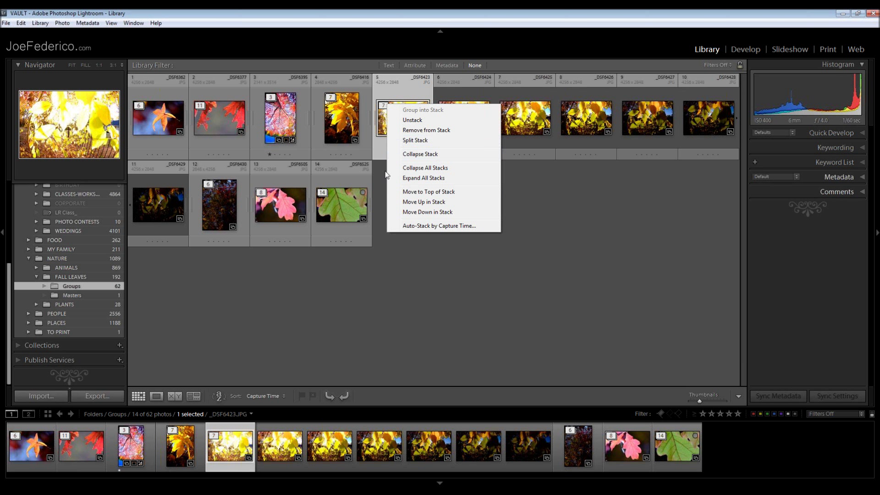
{"action": "left_click", "coordinate": [438, 130]}
Regroup photo 5 with the collapsed six-photo stack into one seven-photo stack
{"action": "left_click", "coordinate": [448, 106]}
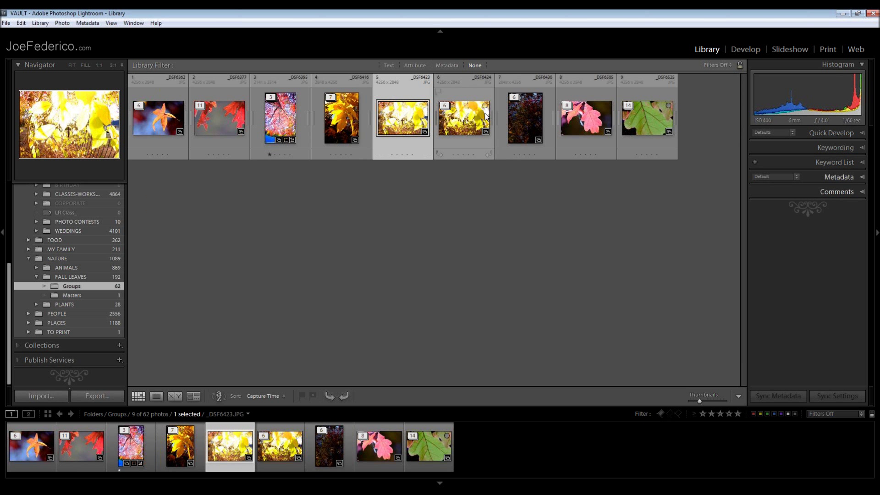
{"action": "left_click", "coordinate": [459, 121], "text": "ctrl"}
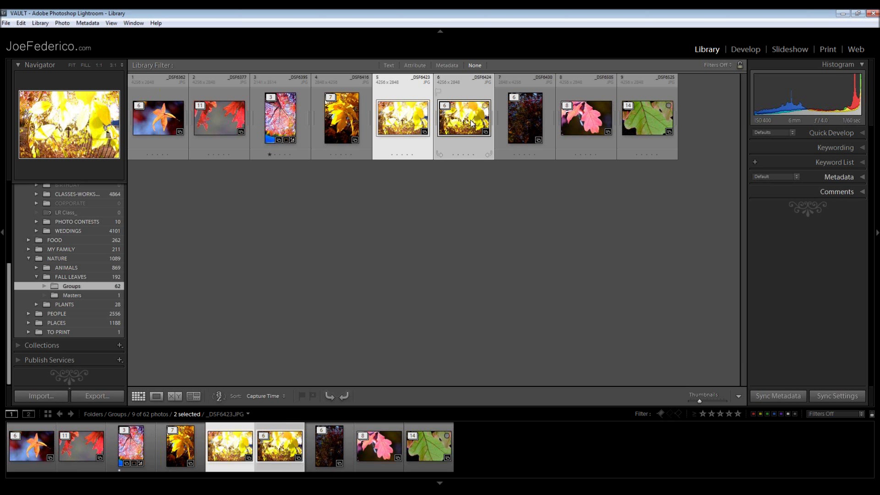
{"action": "key", "text": "ctrl+g"}
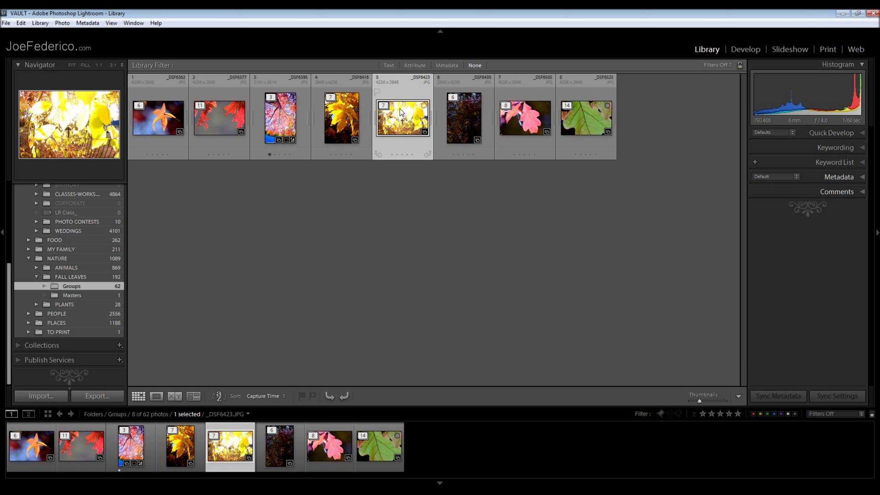
Put _DSF6426 atop the yellow-leaf stack and _DSF6432 atop the autumn-tree stack
{"action": "left_click", "coordinate": [385, 107]}
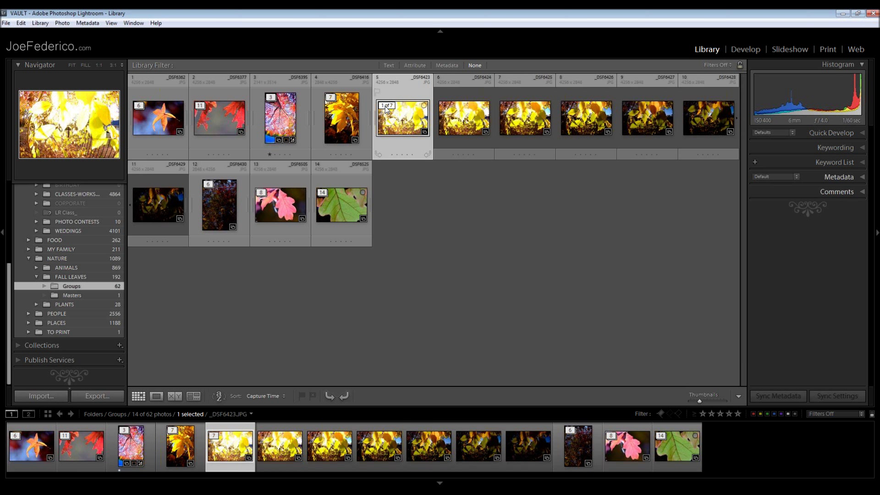
{"action": "left_click", "coordinate": [581, 119]}
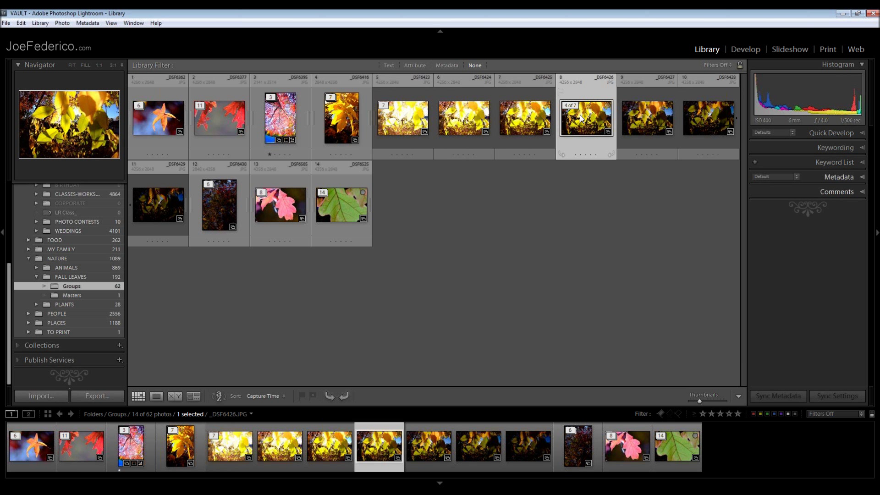
{"action": "right_click", "coordinate": [574, 107]}
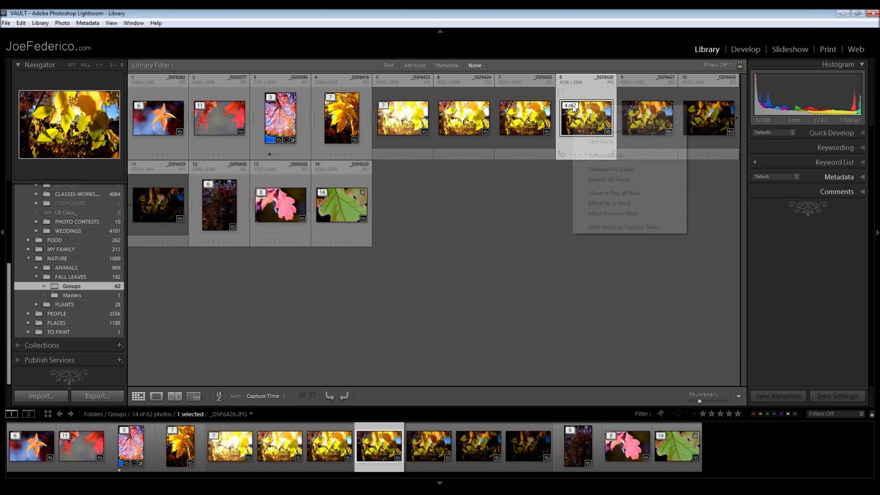
{"action": "left_click", "coordinate": [600, 192]}
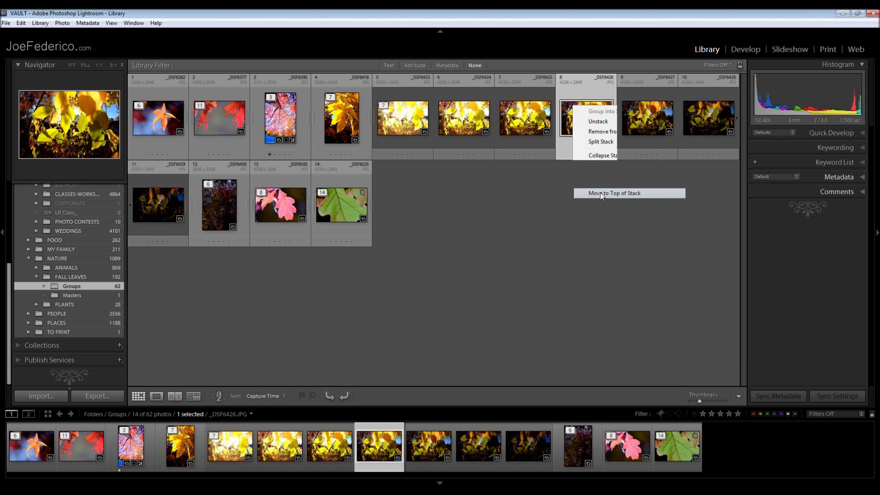
{"action": "left_click", "coordinate": [387, 105]}
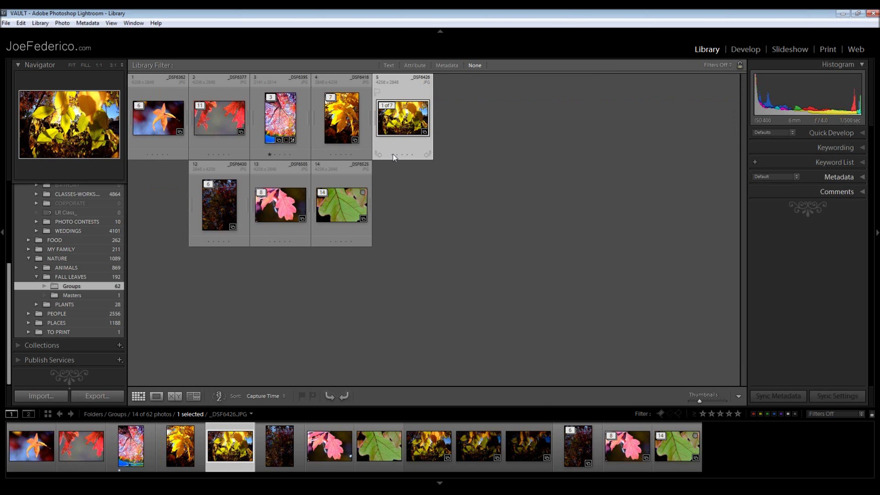
{"action": "left_click", "coordinate": [452, 97]}
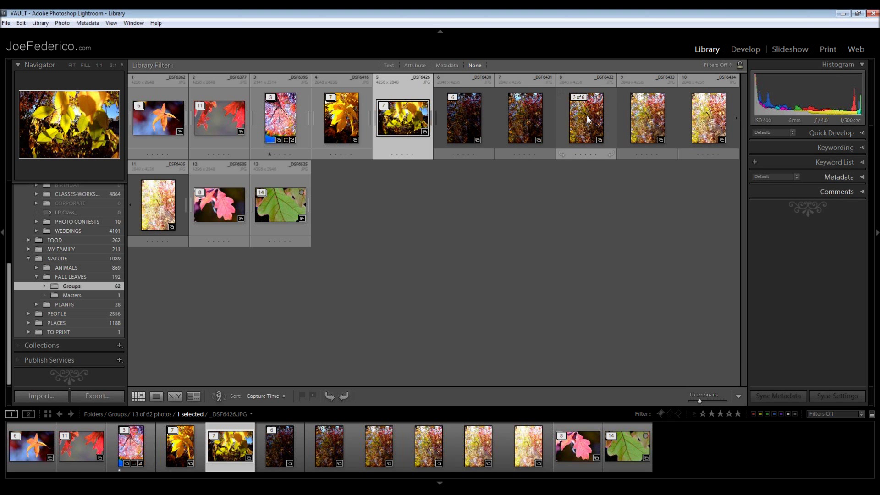
{"action": "left_click", "coordinate": [587, 115]}
{"action": "right_click", "coordinate": [581, 98]}
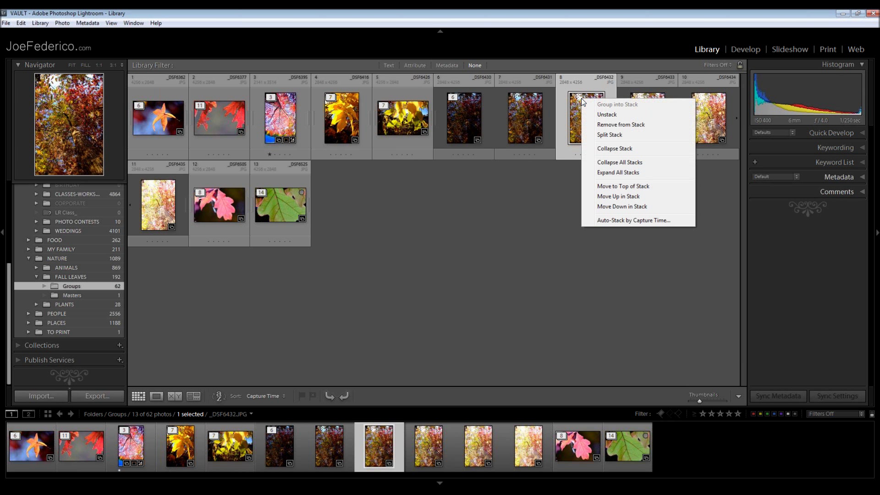
{"action": "left_click", "coordinate": [625, 186]}
{"action": "left_click", "coordinate": [455, 97]}
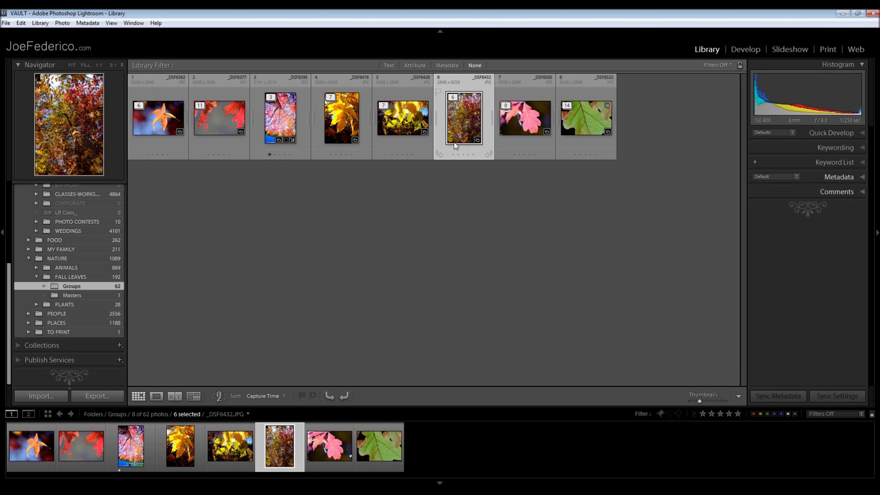
Put _DSF6506 atop the pink-leaf stack and _DSF6538 atop the green-leaf stack
{"action": "left_click", "coordinate": [514, 109]}
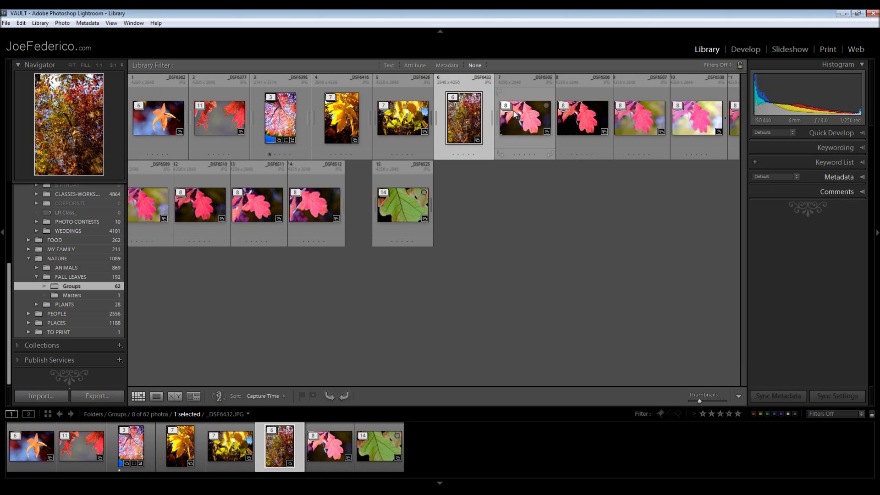
{"action": "left_click", "coordinate": [580, 115]}
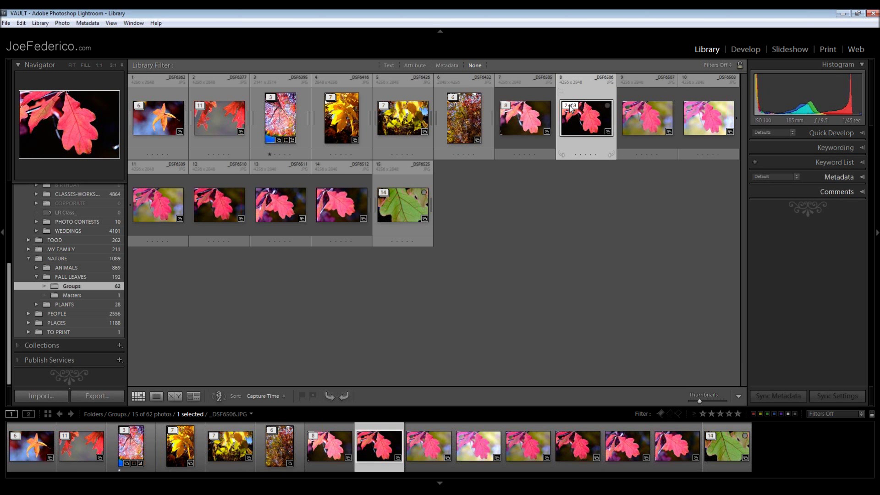
{"action": "right_click", "coordinate": [571, 106]}
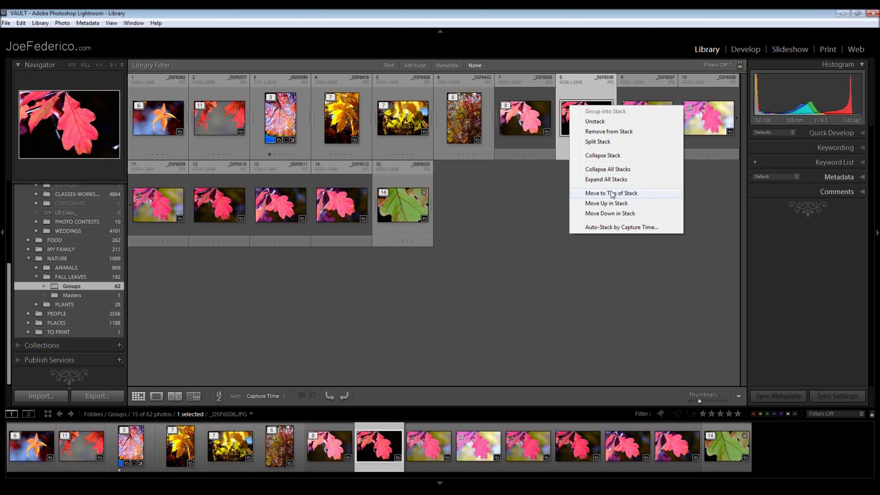
{"action": "left_click", "coordinate": [612, 193]}
{"action": "left_click", "coordinate": [509, 106]}
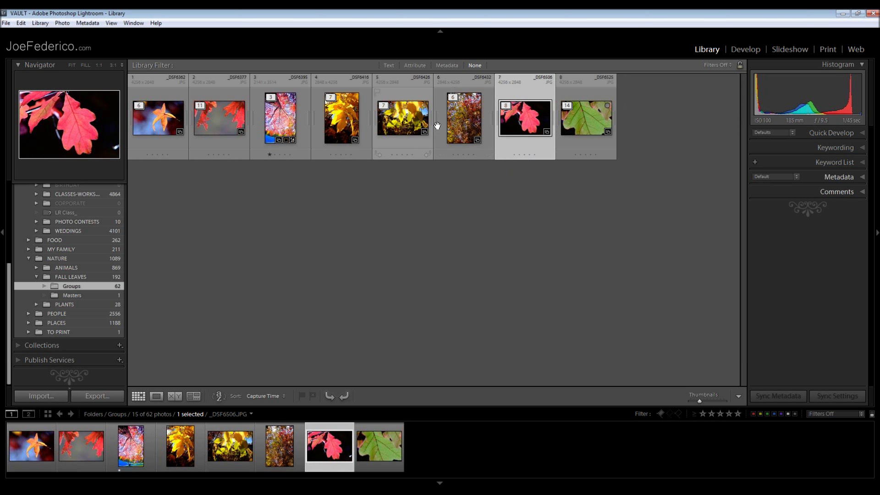
{"action": "left_click", "coordinate": [567, 108]}
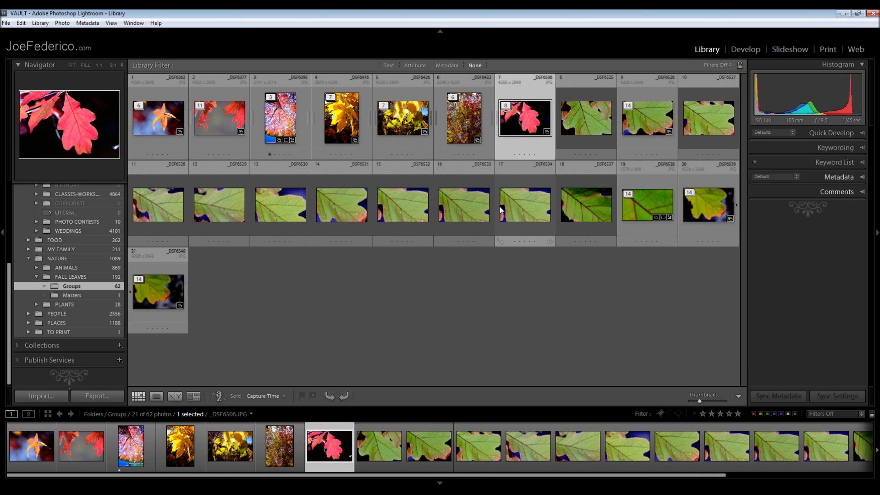
{"action": "left_click", "coordinate": [634, 192]}
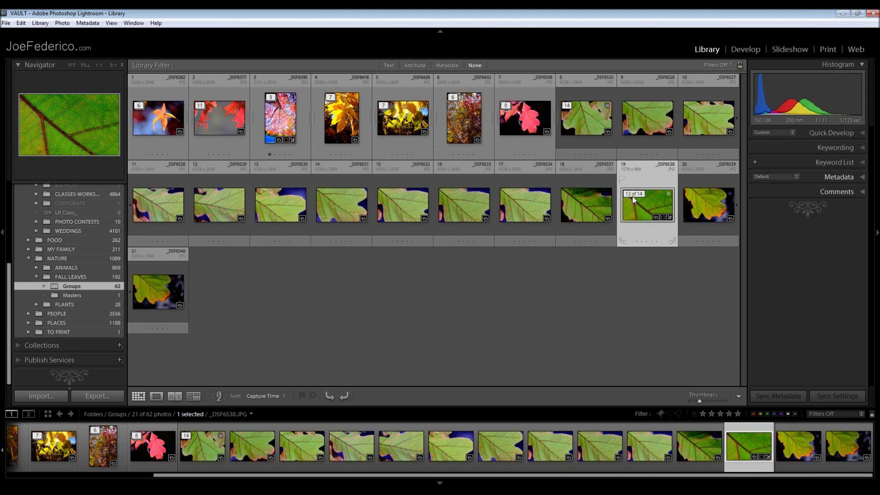
{"action": "right_click", "coordinate": [629, 193]}
{"action": "left_click", "coordinate": [672, 281]}
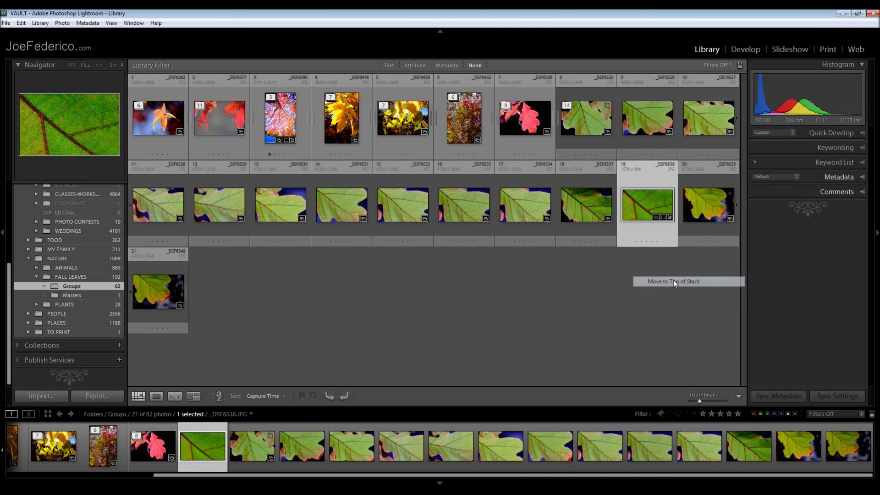
{"action": "left_click", "coordinate": [567, 107]}
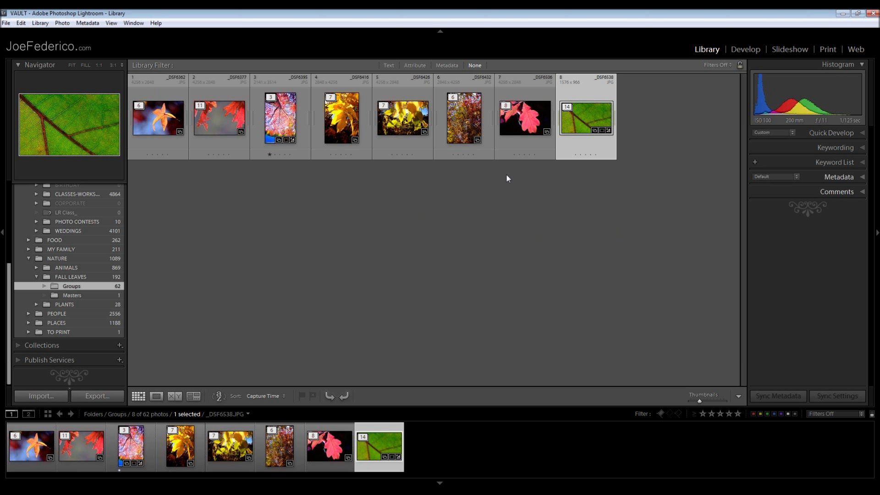
{"action": "mouse_move", "coordinate": [403, 117]}
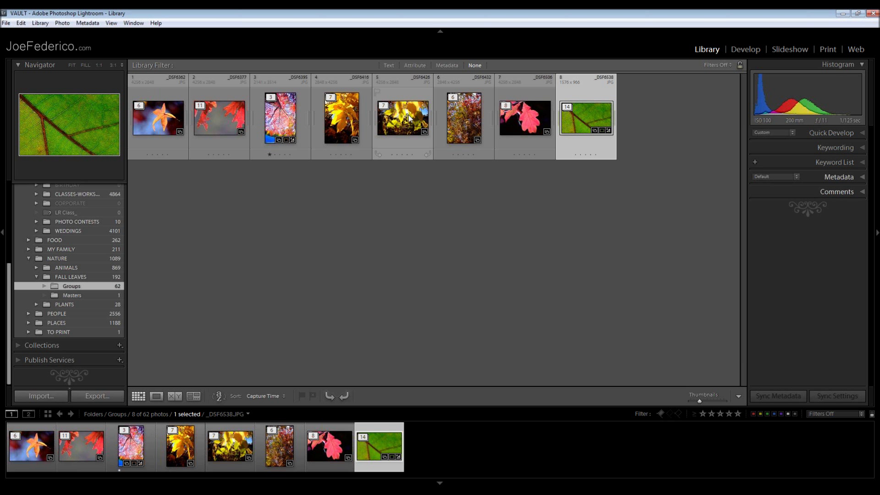
Expand the yellow-leaf stack to check it, then collapse it again
{"action": "left_click", "coordinate": [390, 112]}
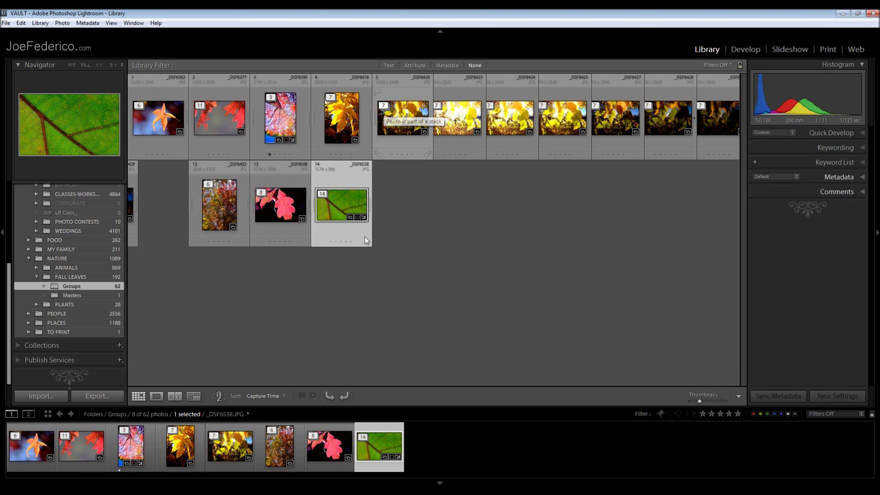
{"action": "left_click", "coordinate": [388, 106]}
{"action": "right_click", "coordinate": [384, 106]}
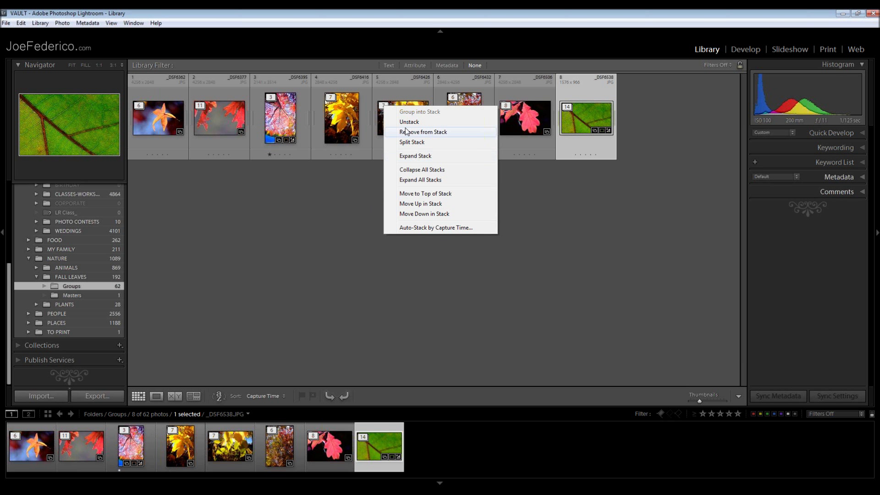
{"action": "left_click", "coordinate": [559, 237]}
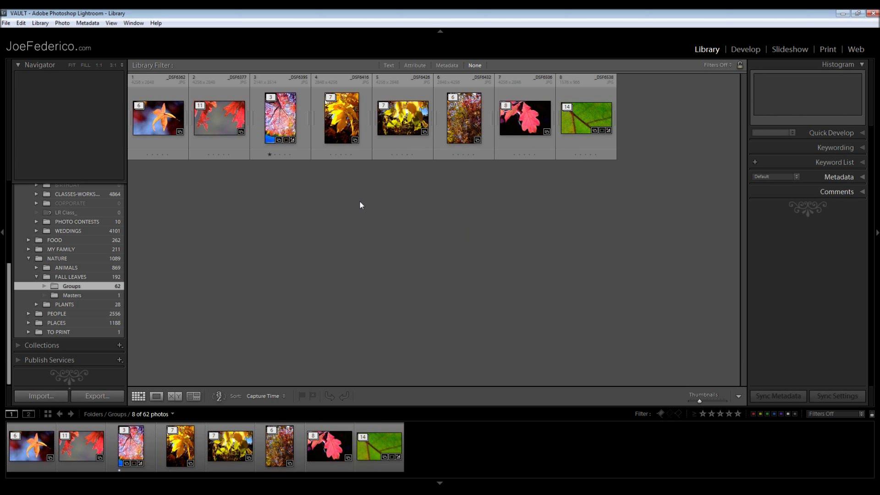